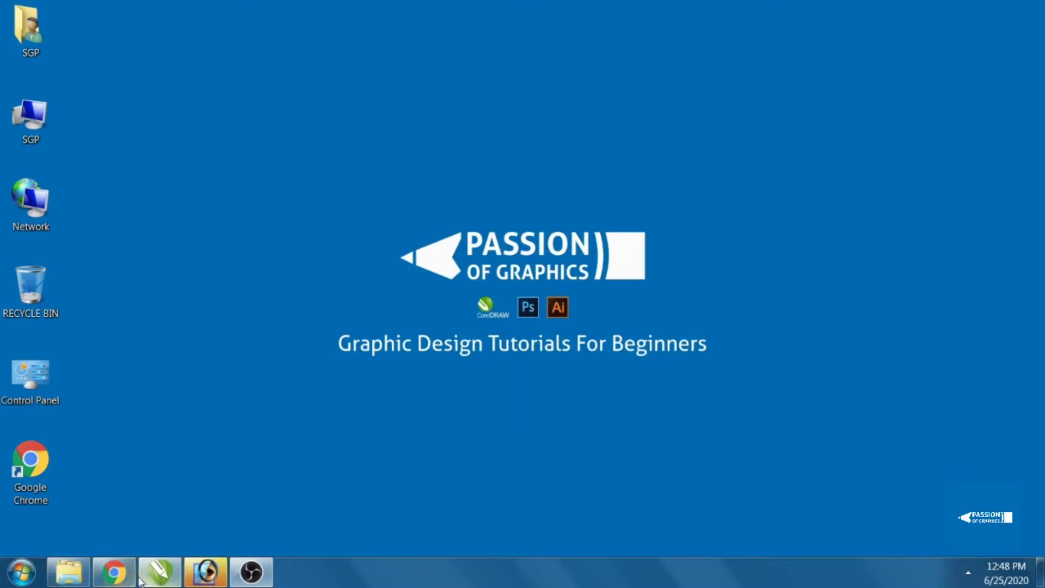
- Open Windows Explorer on the Downloads folder holding Room Heater Design and Room Heater
click(158, 571)
click(68, 571)
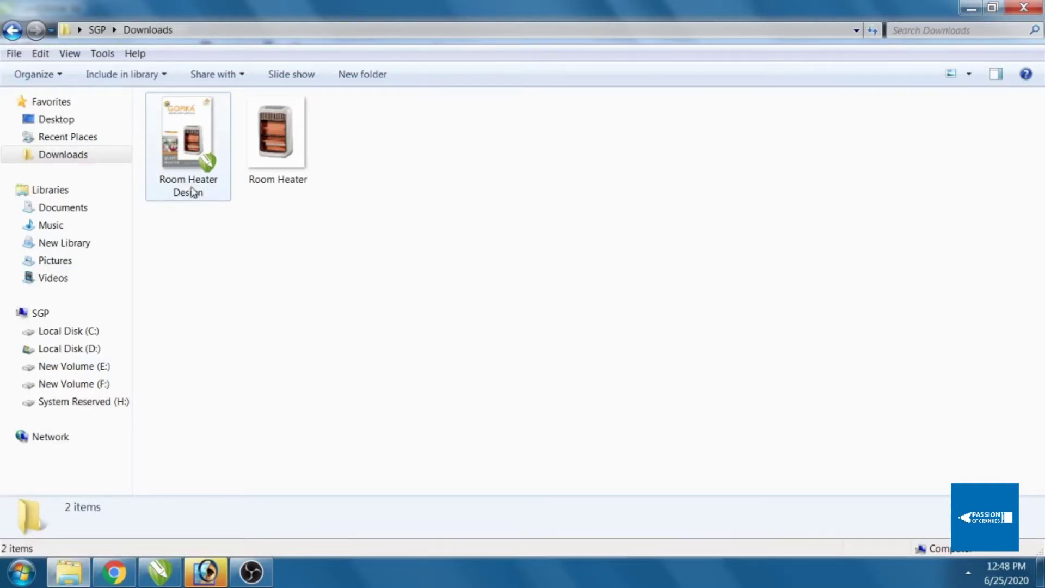
- Open Room Heater Design.cdr in CorelDRAW X6 and zoom in to inspect the heater photo's white box
double_click(191, 192)
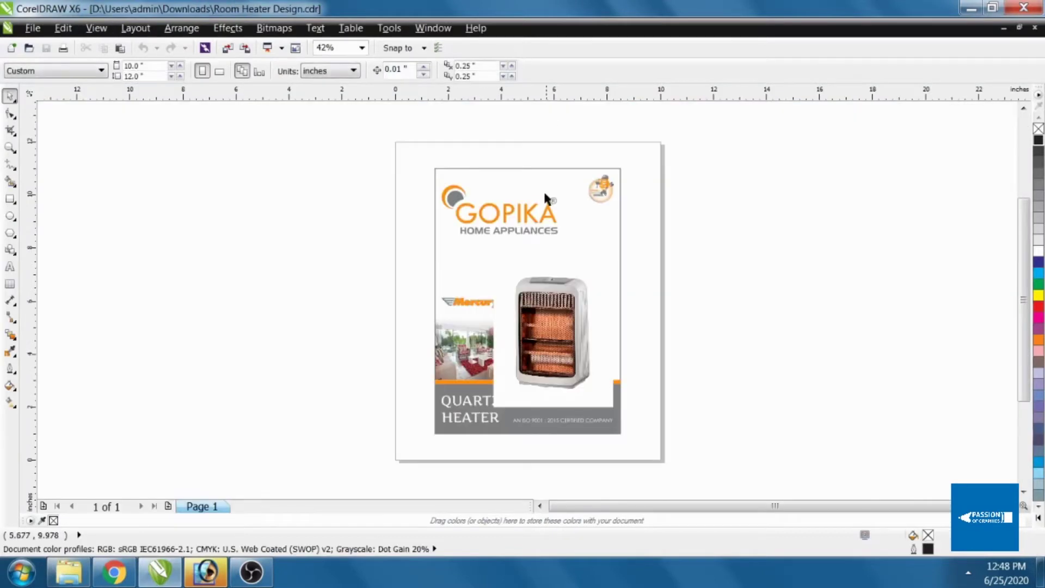
click(551, 269)
click(704, 296)
click(546, 337)
scroll(540, 414, up, 1)
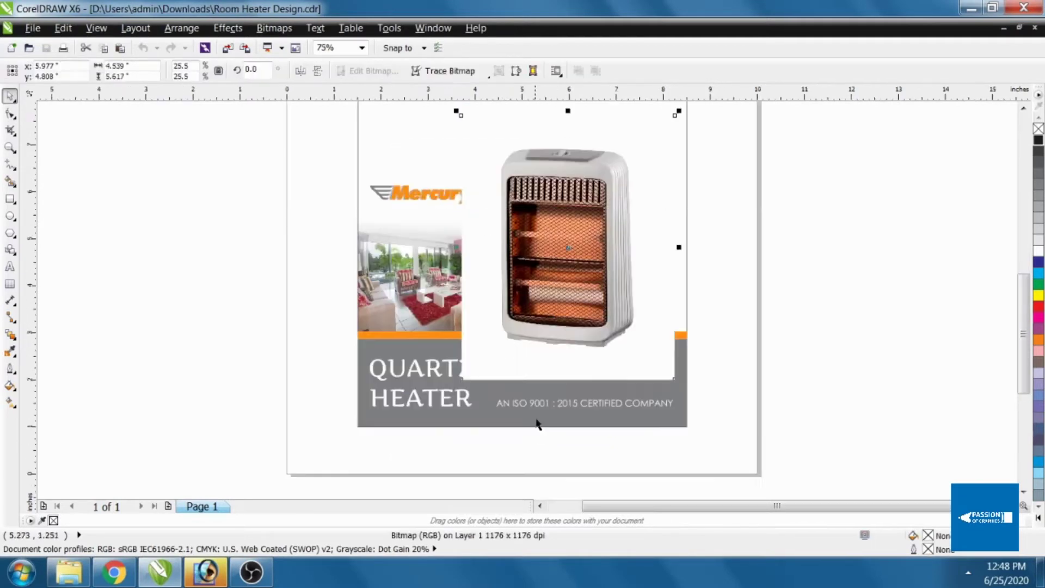
scroll(536, 419, up, 1)
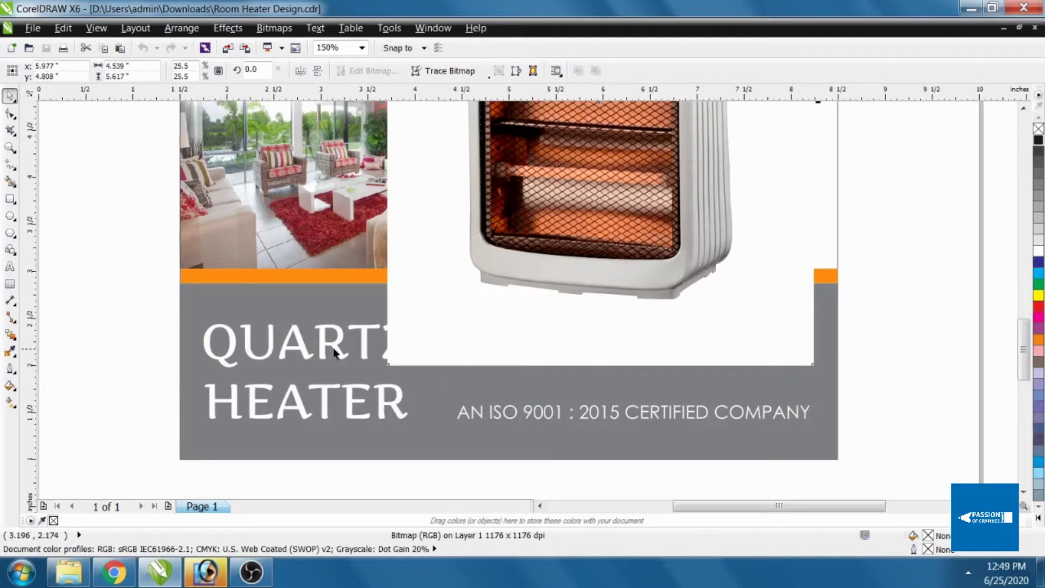
scroll(514, 330, down, 2)
scroll(540, 320, up, 1)
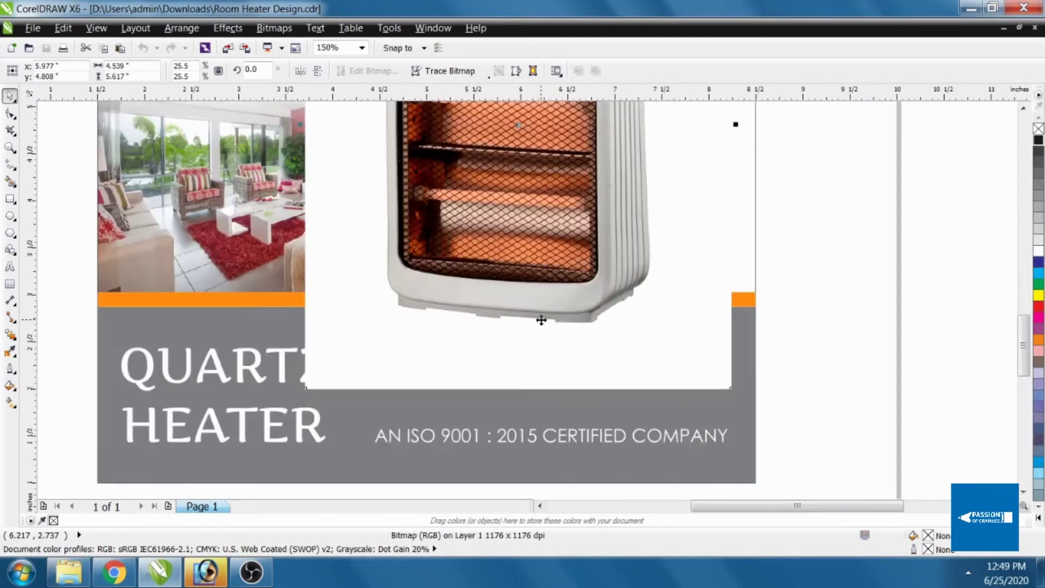
scroll(541, 320, down, 1)
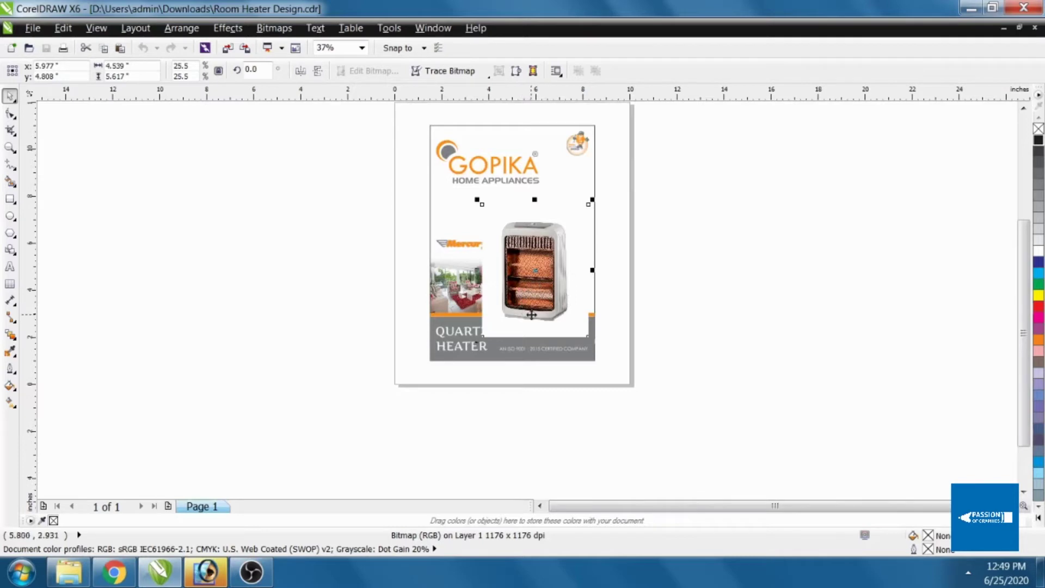
- Select the Room Heater photo in Downloads and bring up Photoshop
click(69, 572)
click(309, 166)
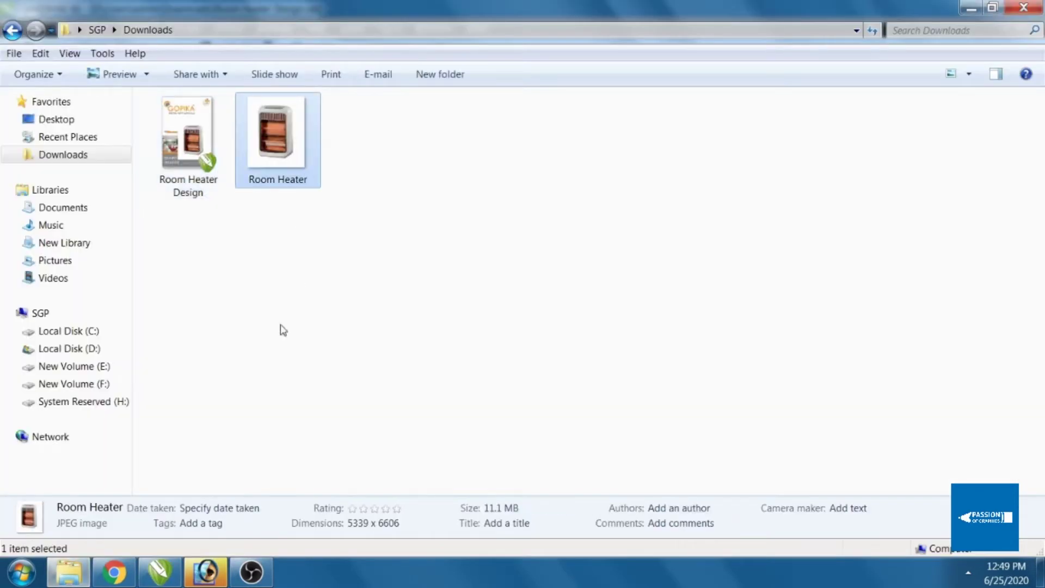
click(209, 578)
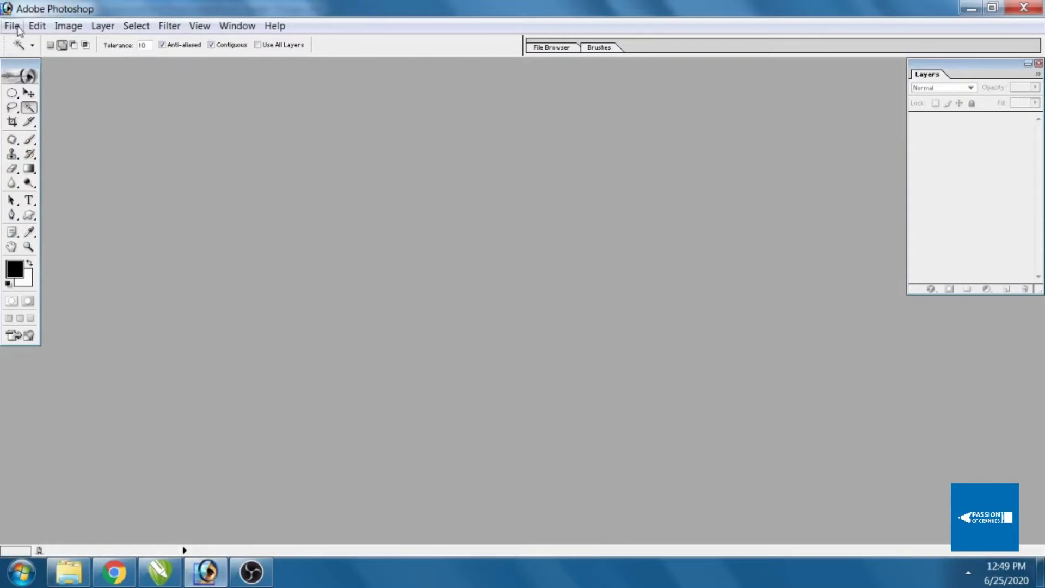
- Open Room Heater.jpg from Downloads and maximize its document window
click(17, 28)
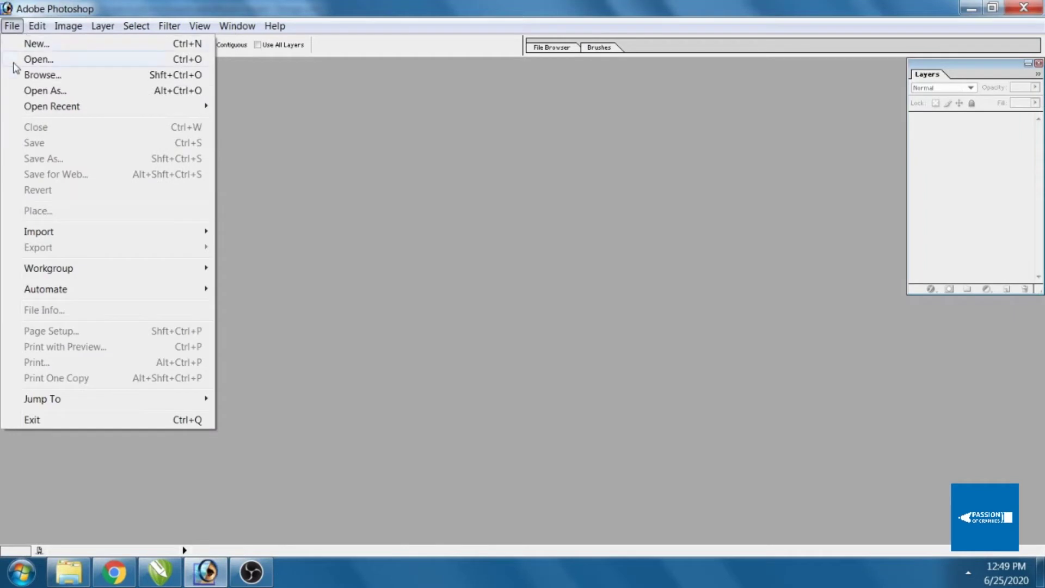
click(14, 61)
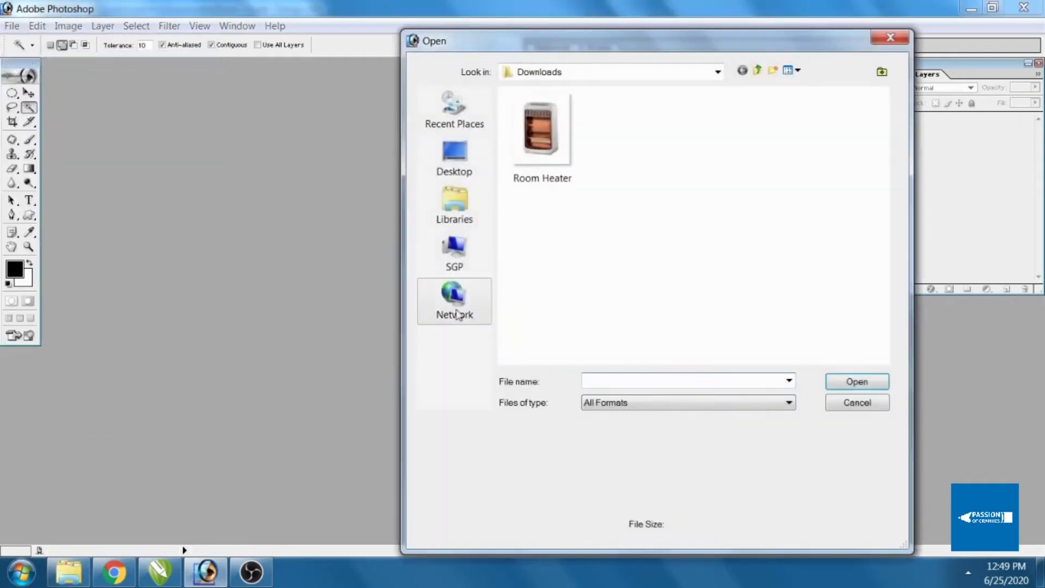
click(546, 139)
key(Return)
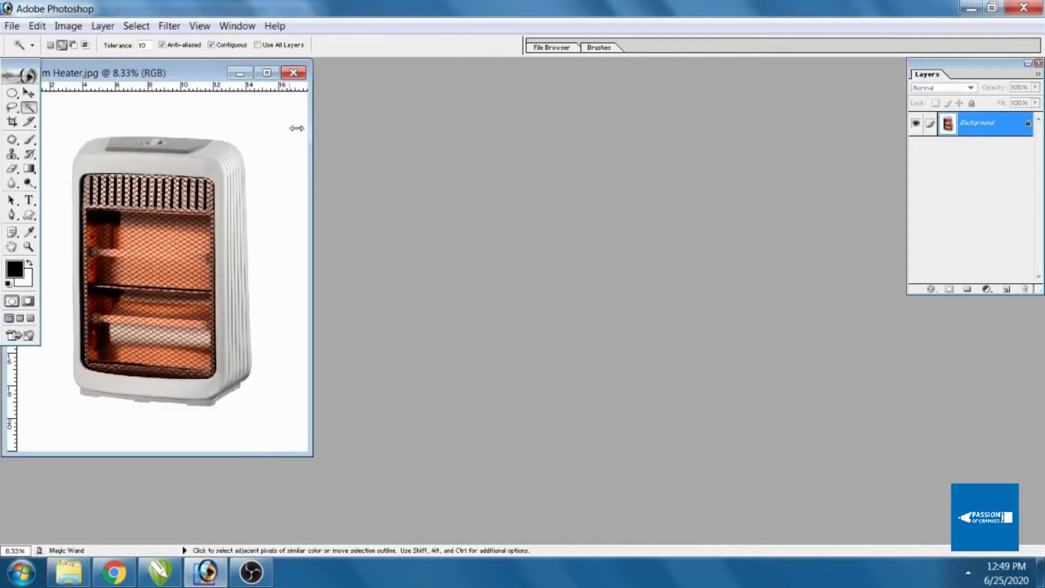
click(266, 73)
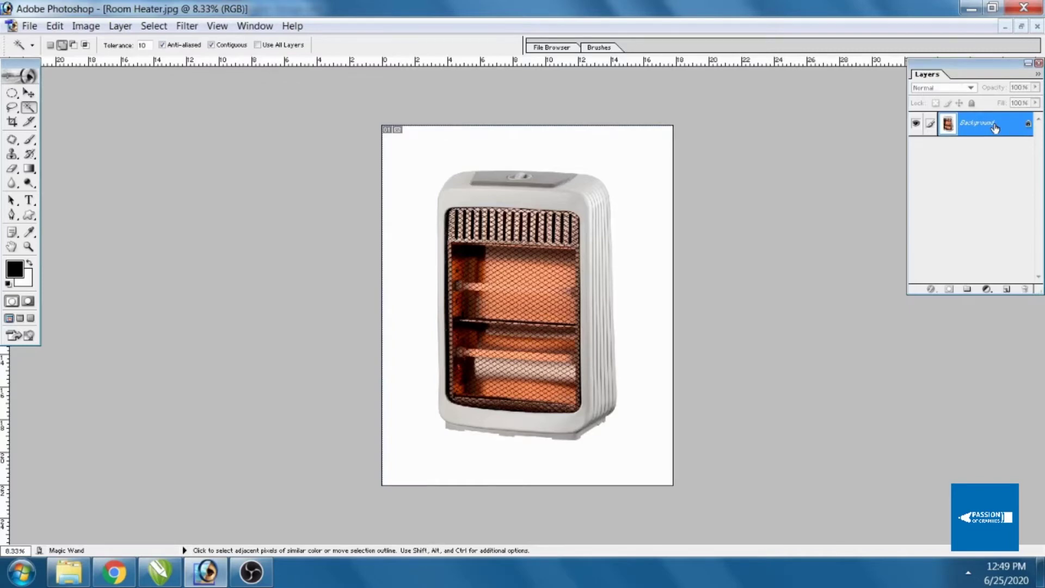
- Convert Background to Layer 0 and Magic Wand-select the white surround at tolerance 10
double_click(994, 128)
click(612, 267)
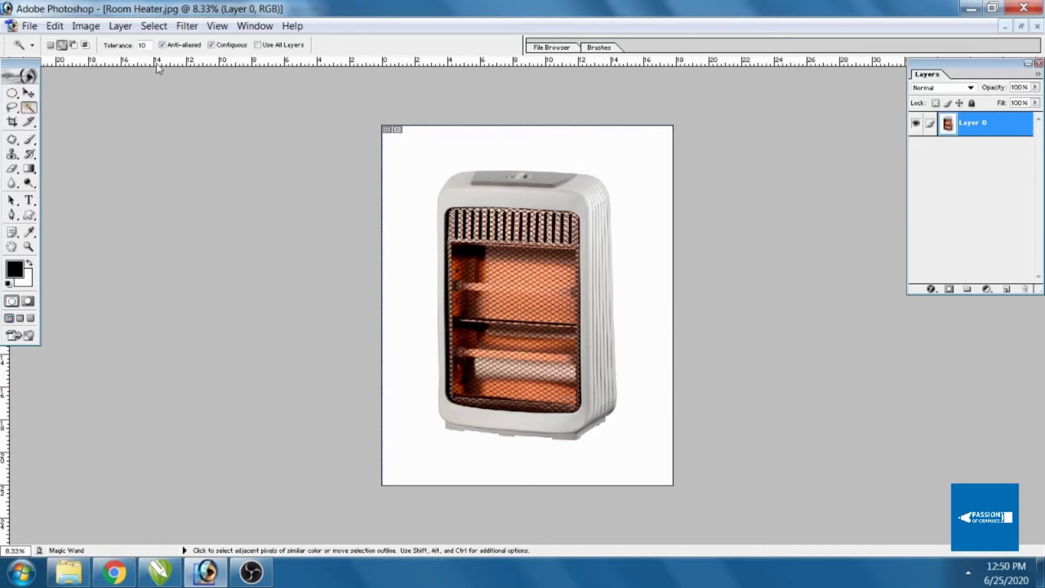
click(143, 45)
click(144, 46)
click(403, 170)
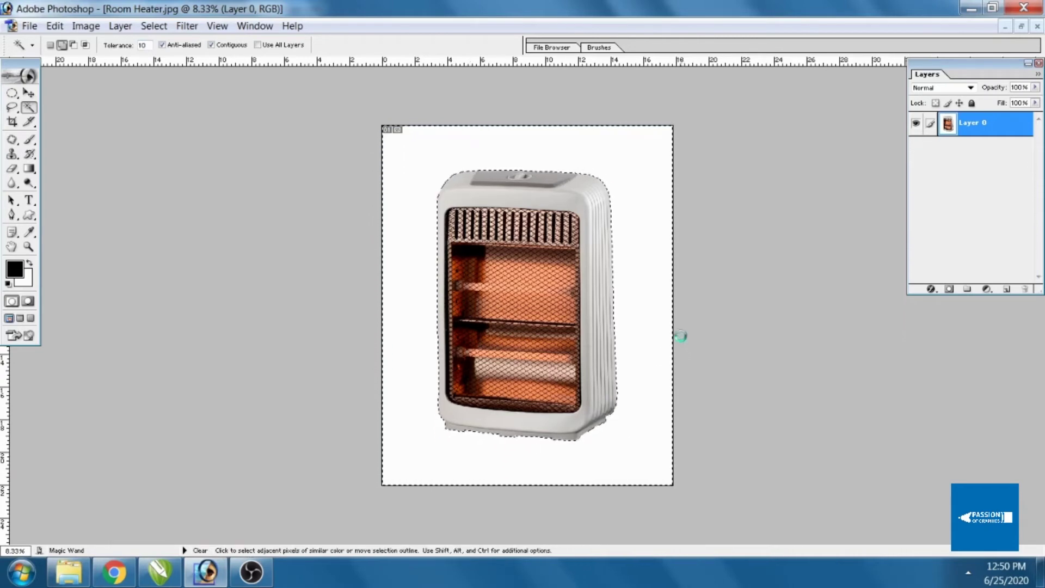
- Delete the white surround, duplicate the layer, and fill the lower Layer 0 with black
key(Delete)
key(ctrl+d)
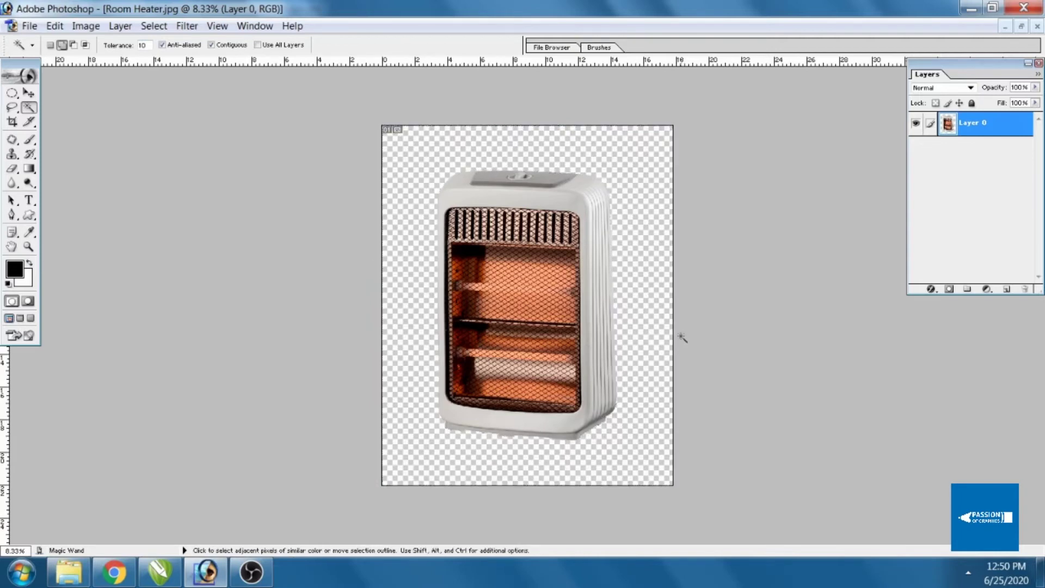
key(ctrl+j)
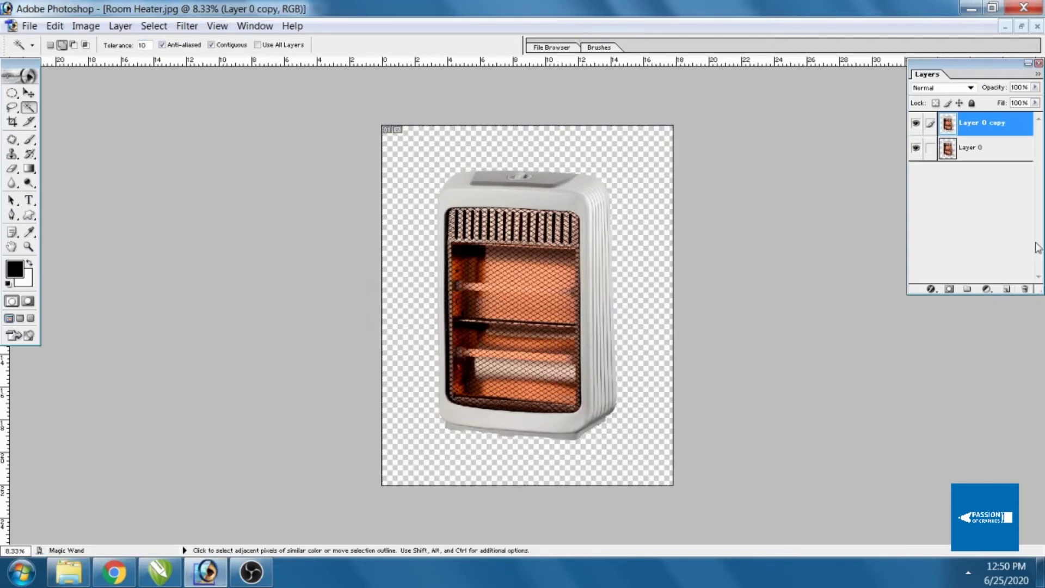
click(975, 161)
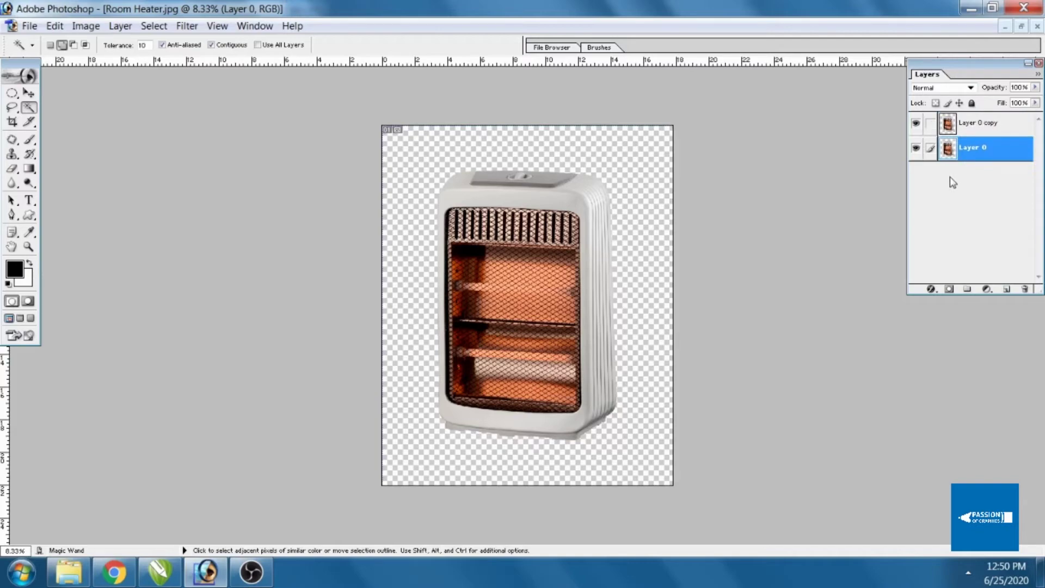
key(alt+BackSpace)
- Zoom and pan over the heater's top and base to check the cut-out edges, then fit on screen
key(ctrl+plus)
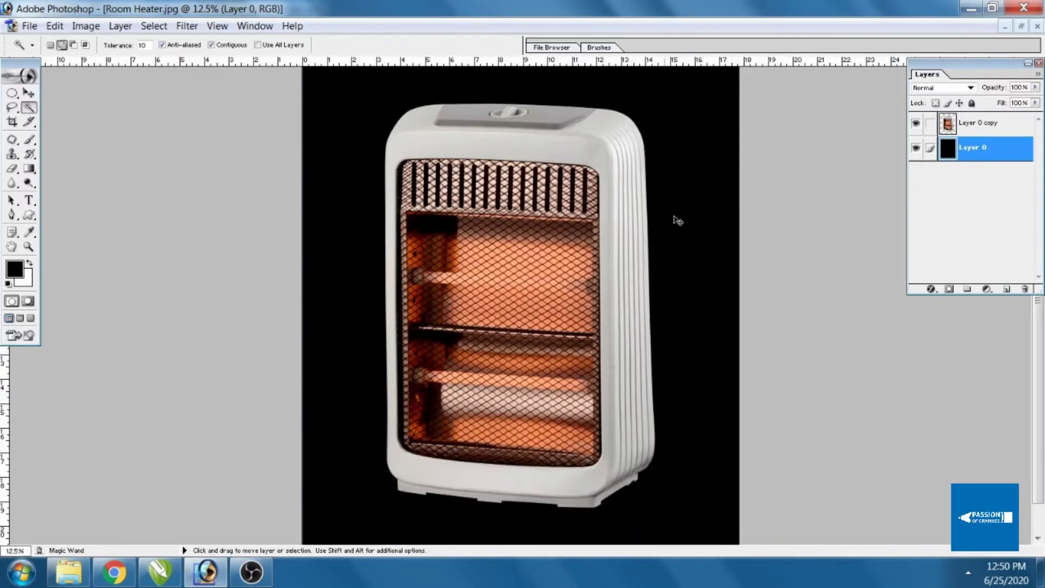
key(ctrl+plus)
key(ctrl+plus)
drag(609, 147, 609, 321)
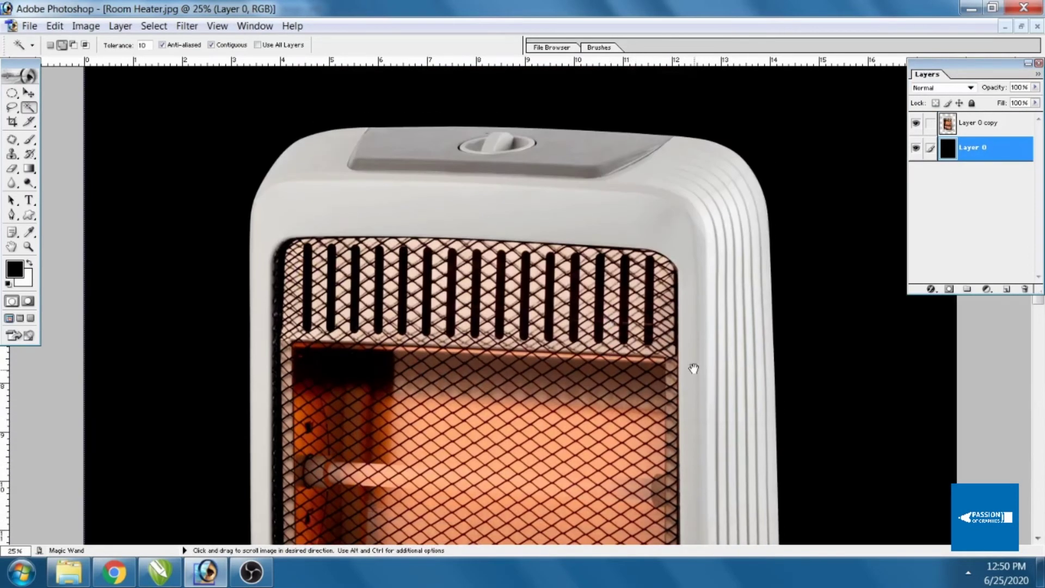
mouse_move(694, 368)
mouse_down()
mouse_move(673, 280)
mouse_move(689, 88)
mouse_up()
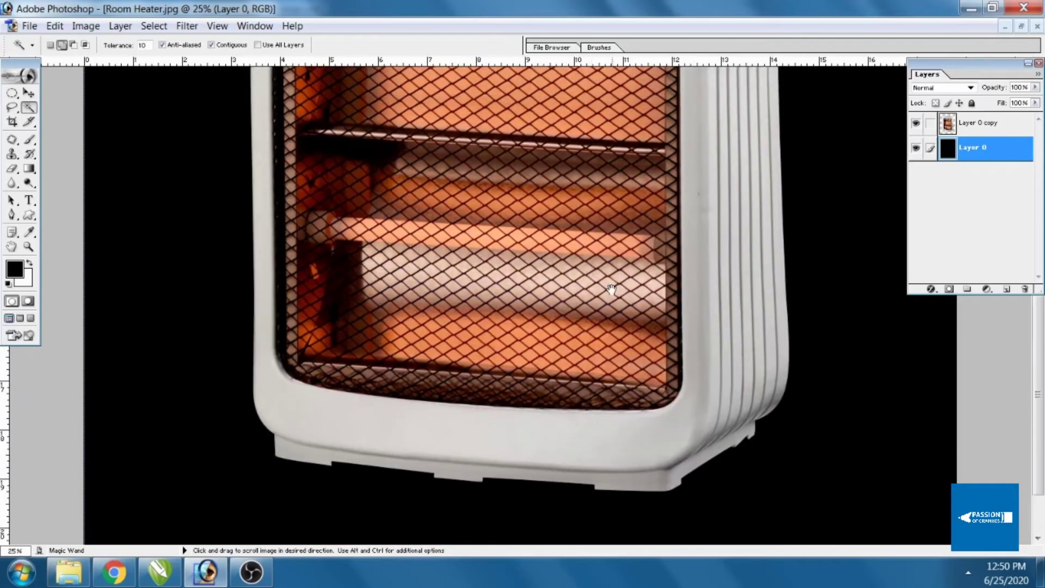
drag(611, 289, 611, 374)
drag(602, 218, 602, 298)
drag(625, 194, 625, 275)
drag(633, 164, 633, 246)
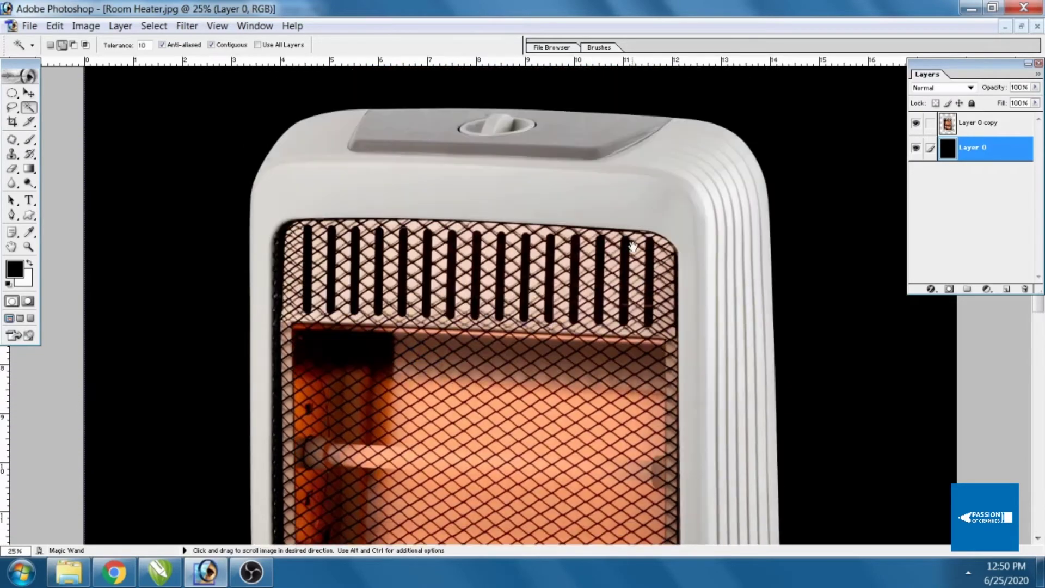
key(ctrl+0)
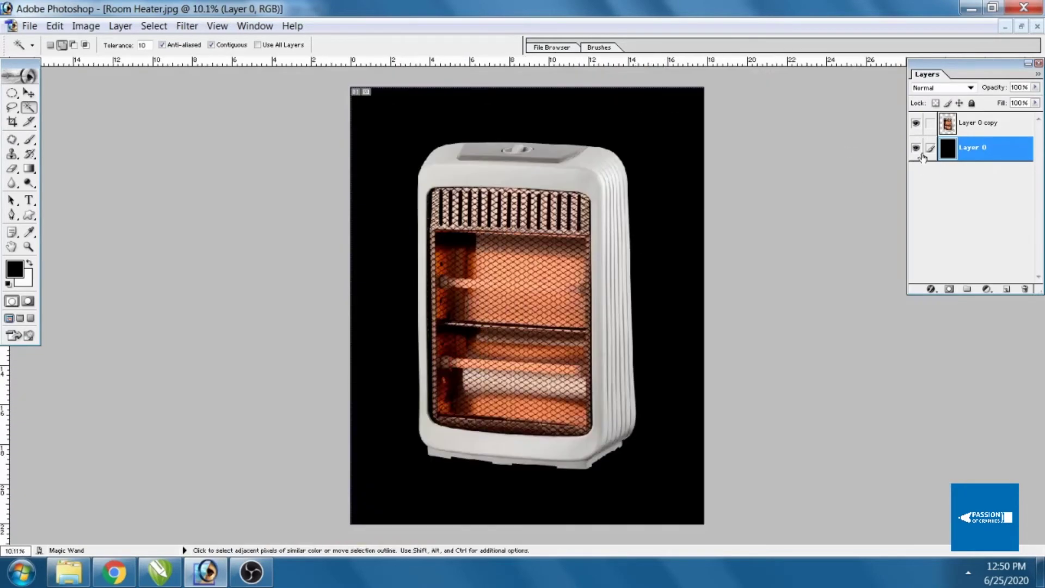
- Hide the black layer and trim transparent pixels from top, bottom, left and right
click(916, 147)
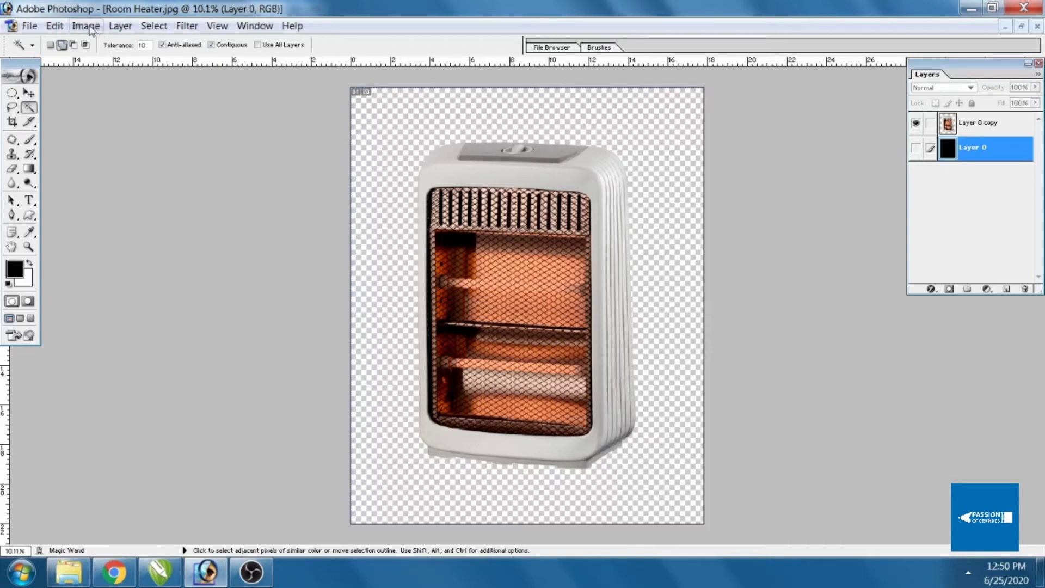
click(88, 27)
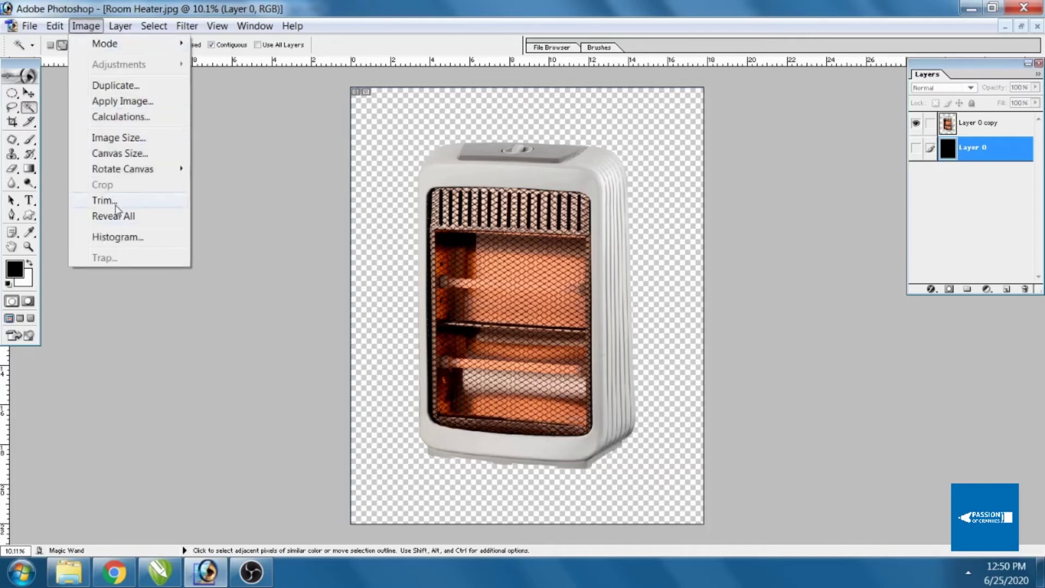
click(131, 202)
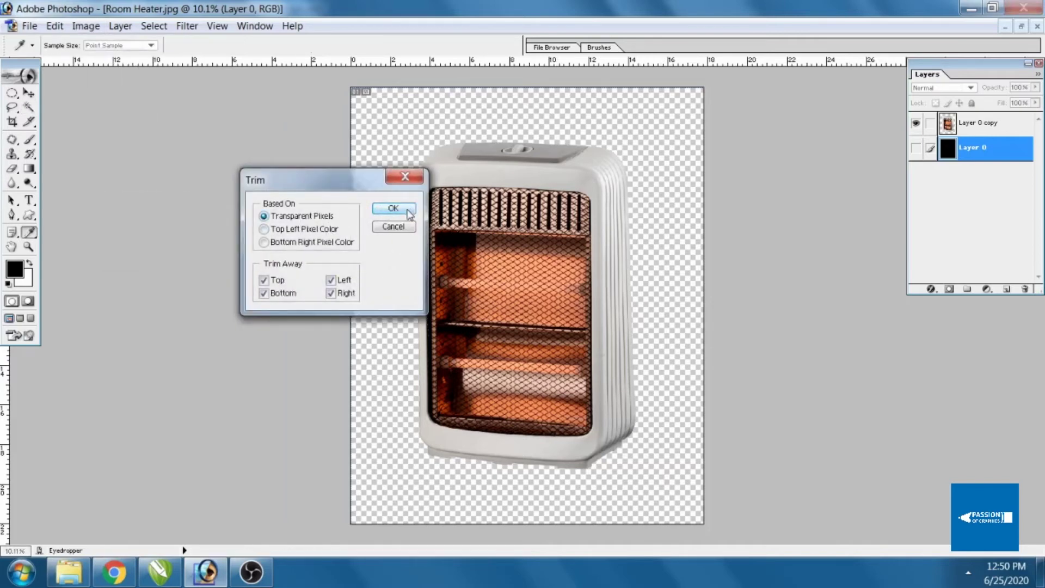
click(404, 208)
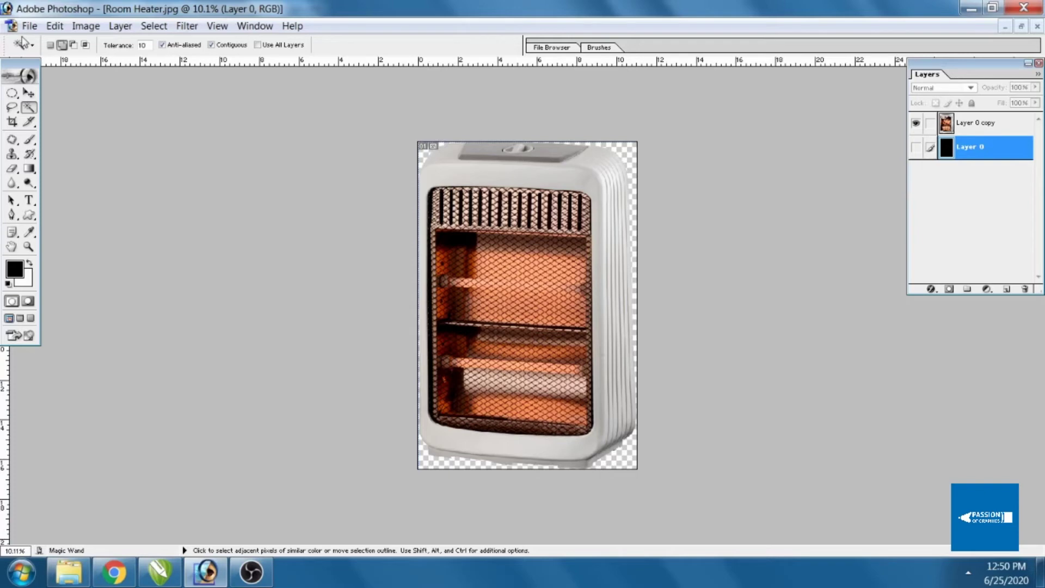
- Save the cut-out as PNG 'Room Heater copy.png' in Downloads with default PNG options
click(28, 28)
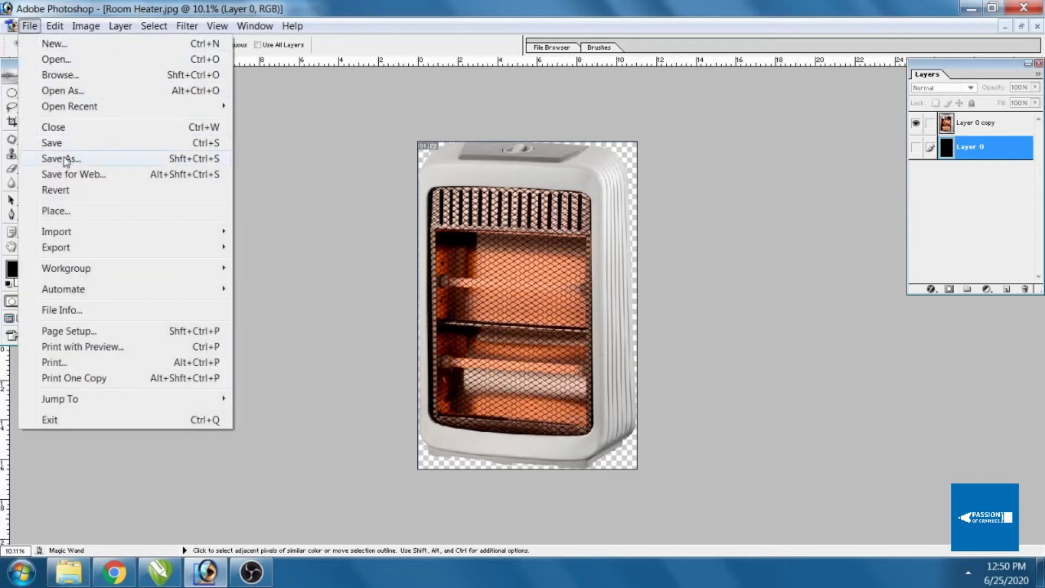
click(61, 158)
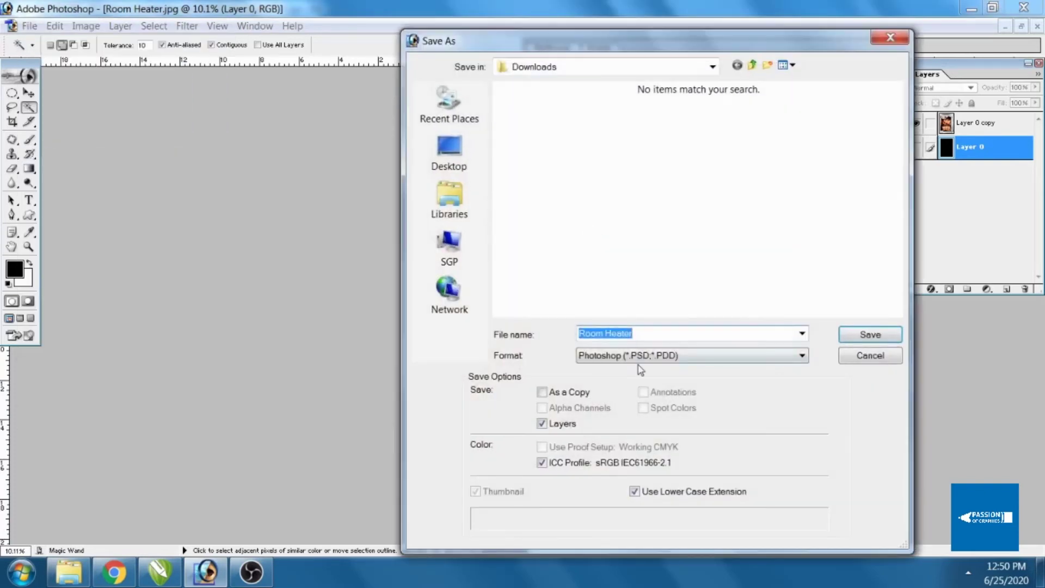
click(647, 356)
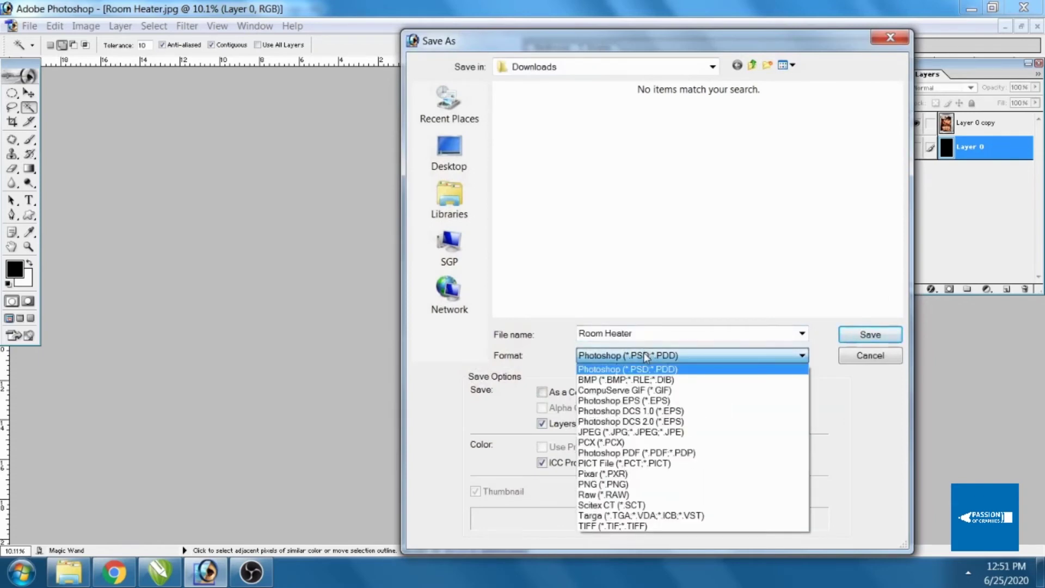
click(608, 483)
click(877, 336)
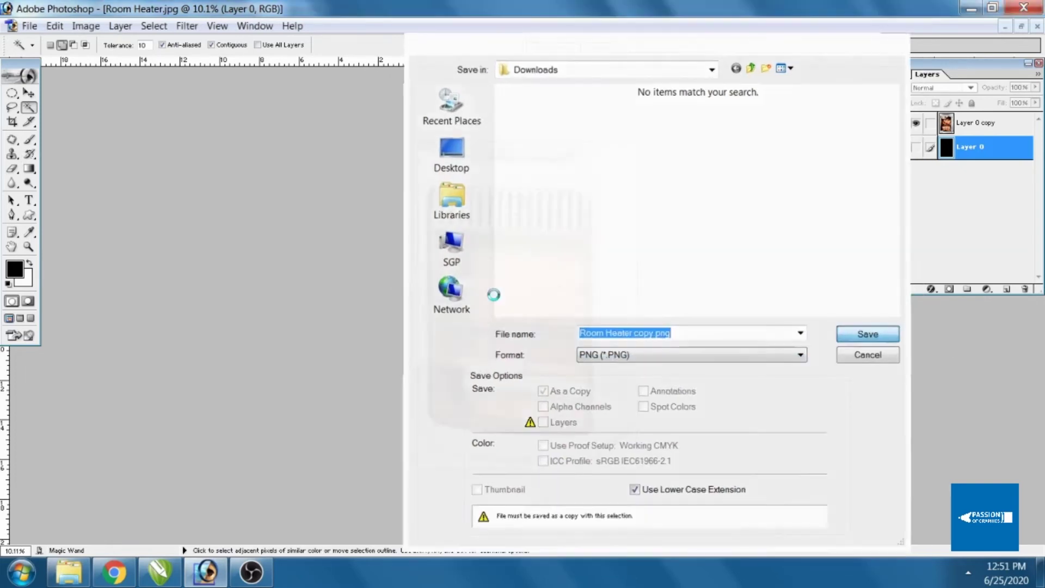
click(566, 276)
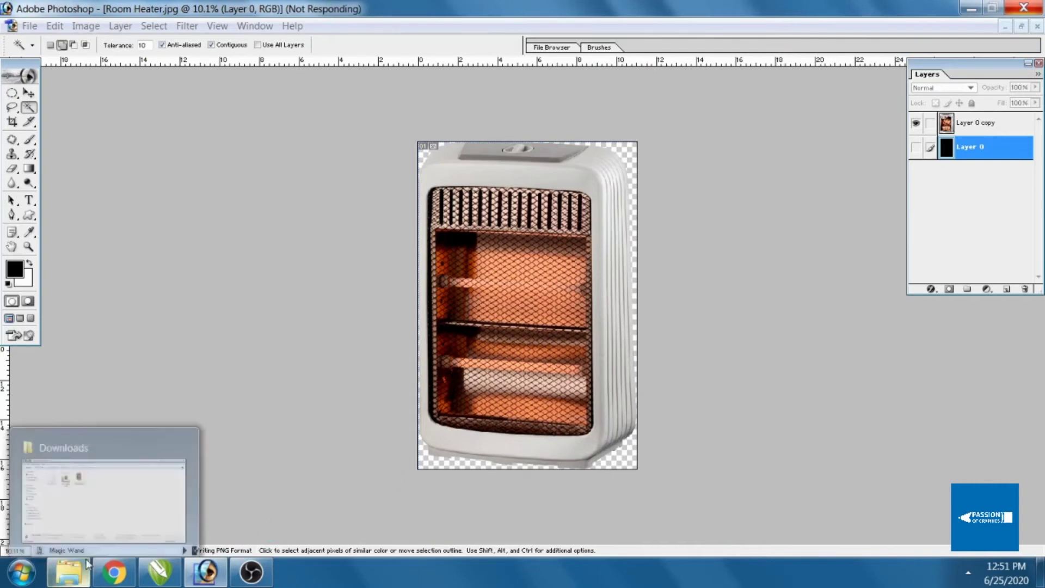
click(104, 496)
click(205, 571)
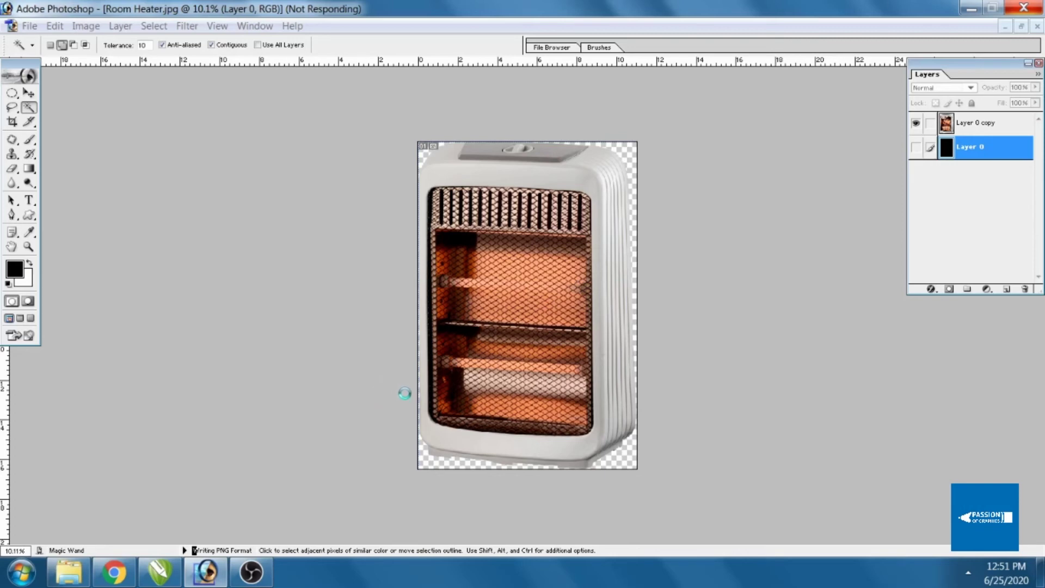
- Refresh Downloads to reveal Room Heater copy PNG and drag it onto the CorelDRAW canvas
mouse_move(69, 571)
click(78, 584)
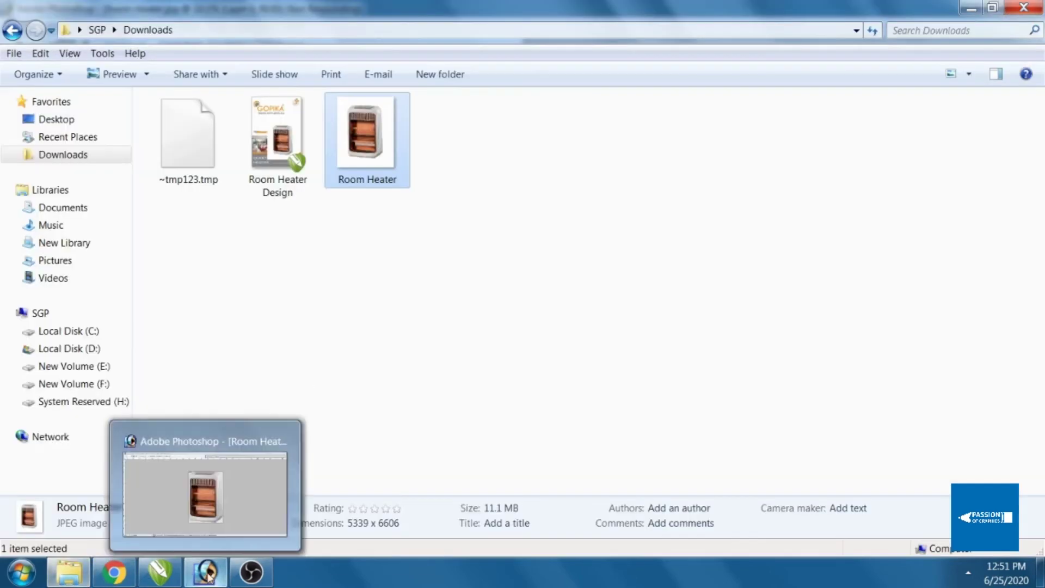
mouse_move(205, 572)
click(194, 580)
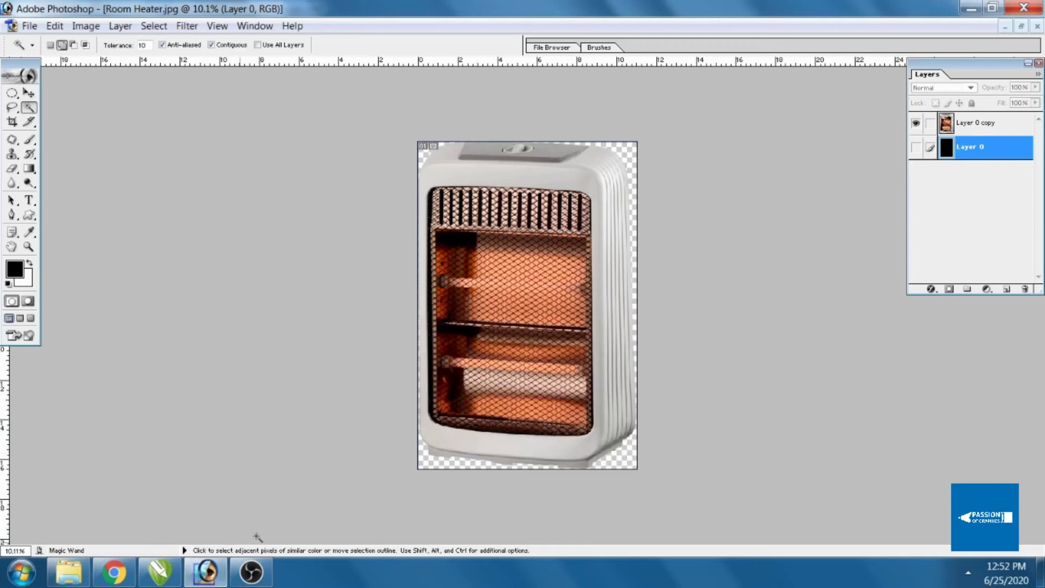
click(68, 571)
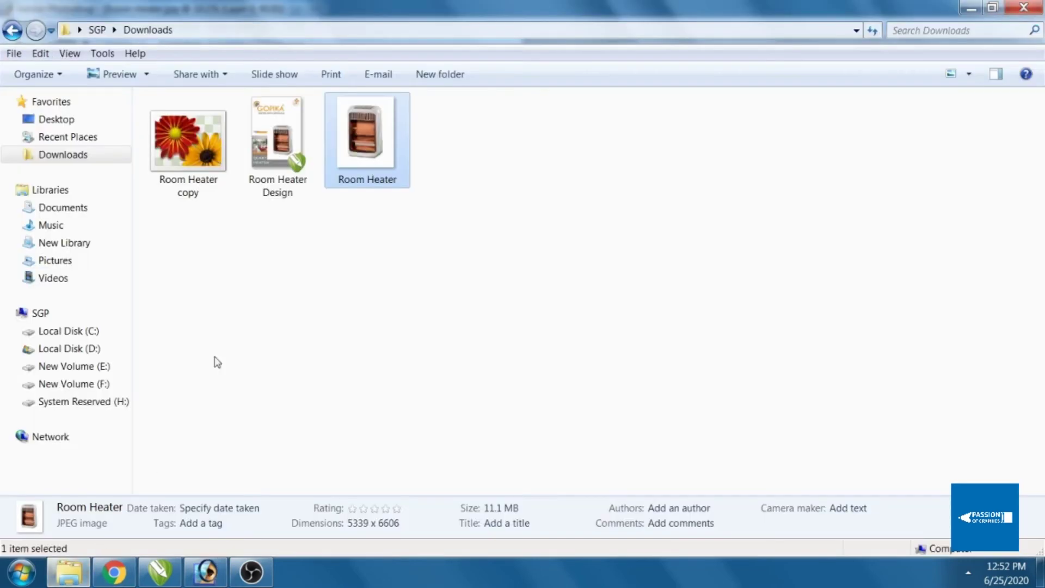
right_click(257, 256)
click(283, 312)
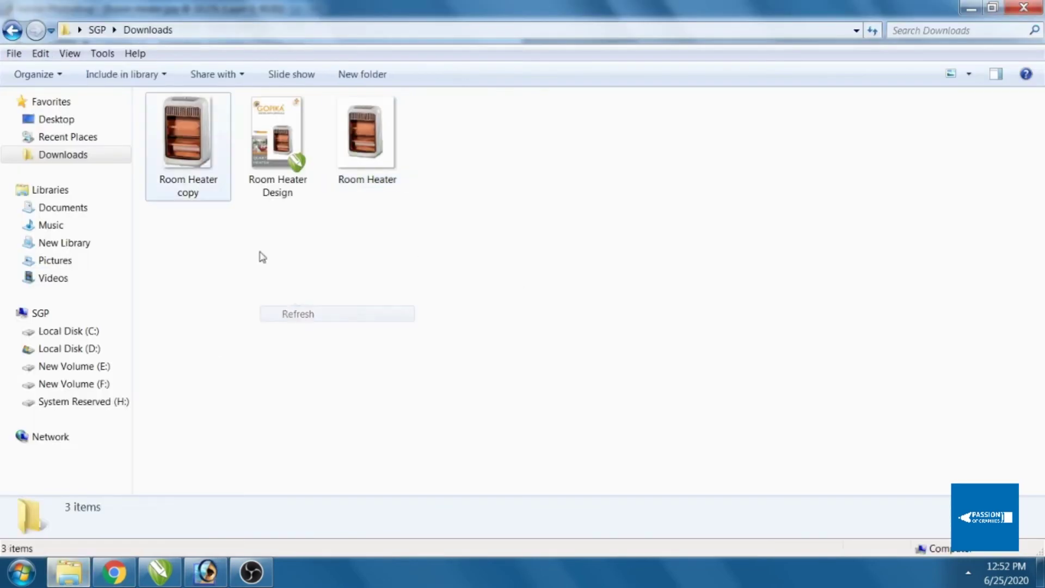
drag(183, 158, 359, 362)
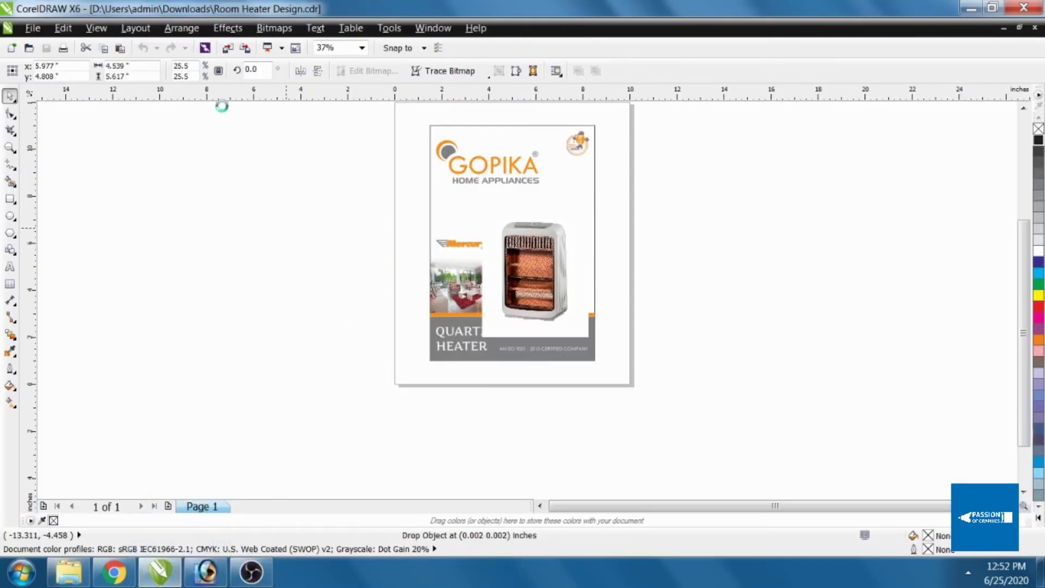
- Set the imported heater's height to 6 and move it beside the flyer page
click(123, 76)
text(6)
key(Return)
click(511, 273)
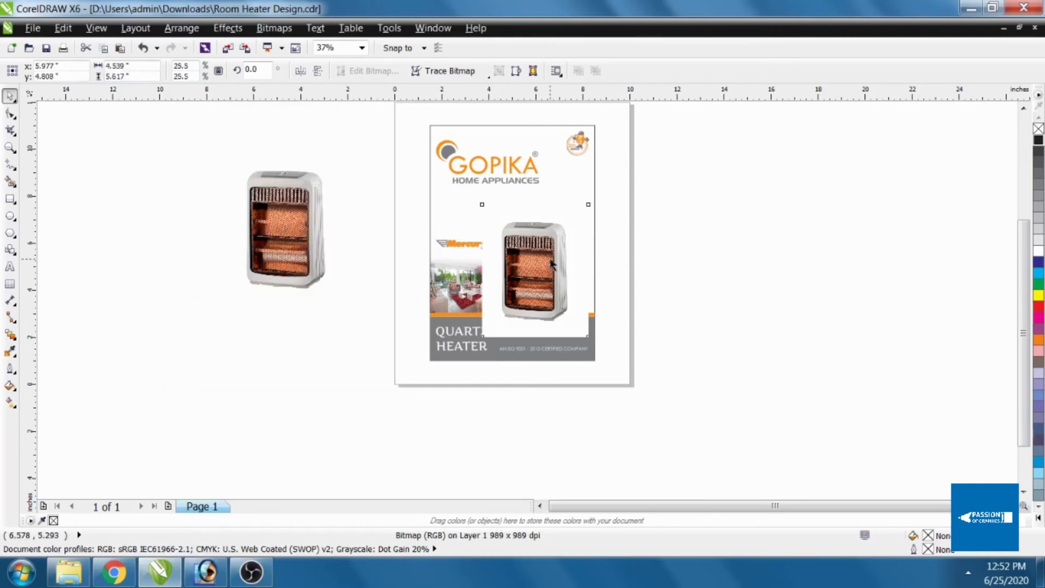
drag(286, 265, 648, 322)
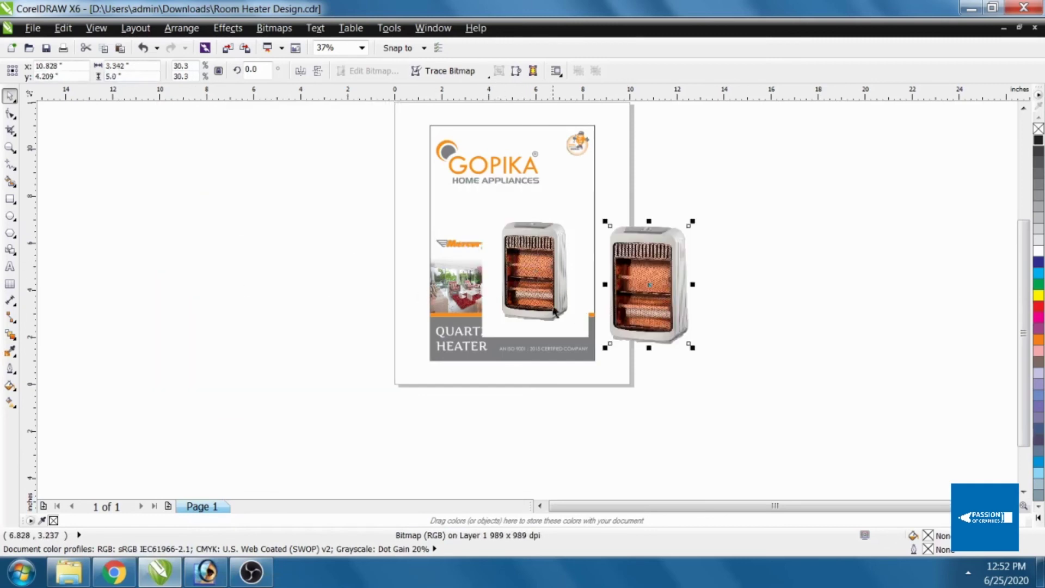
- Right-align the new heater with the old photo, then drag the old photo off-page and delete it
scroll(648, 322, up, 2)
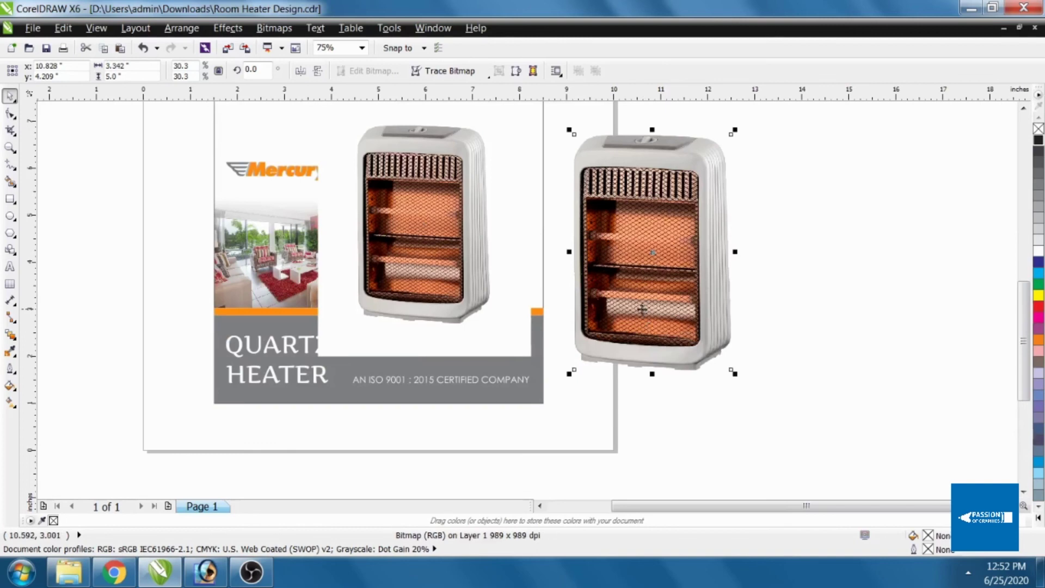
shift+click(488, 304)
key(r)
click(653, 366)
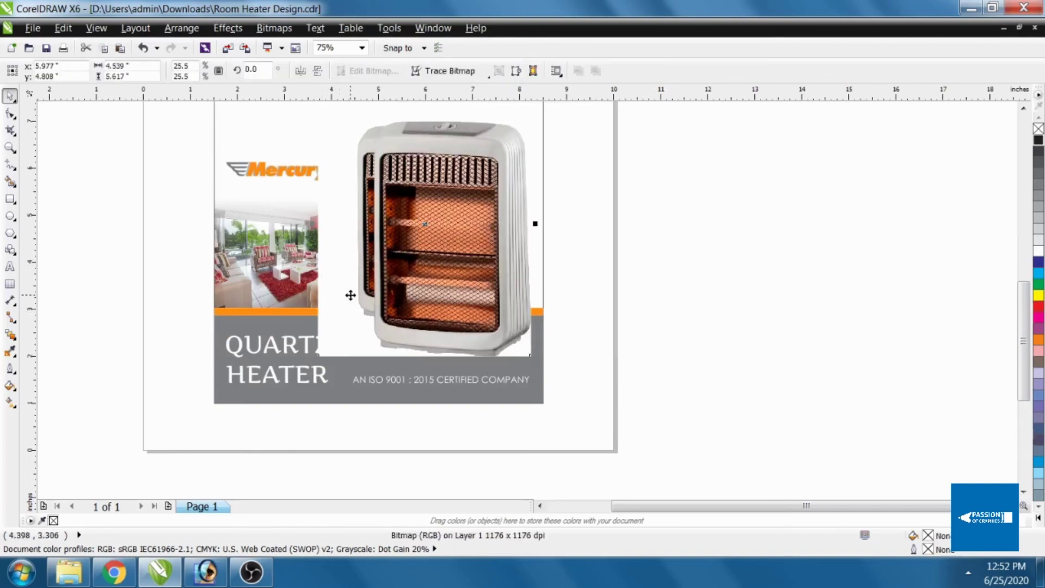
drag(350, 296, 711, 296)
key(Delete)
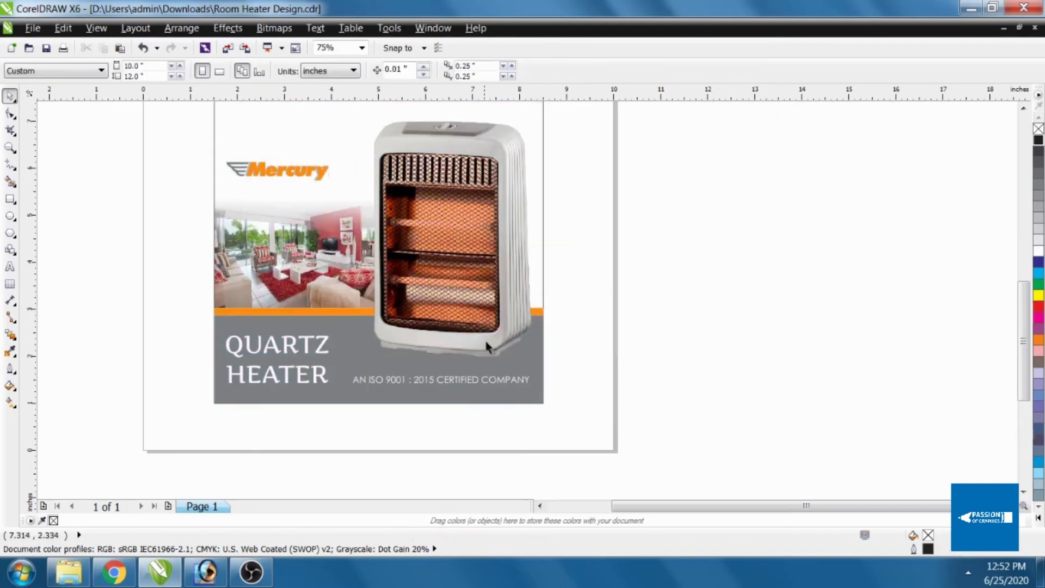
scroll(515, 331, down, 2)
scroll(484, 340, up, 2)
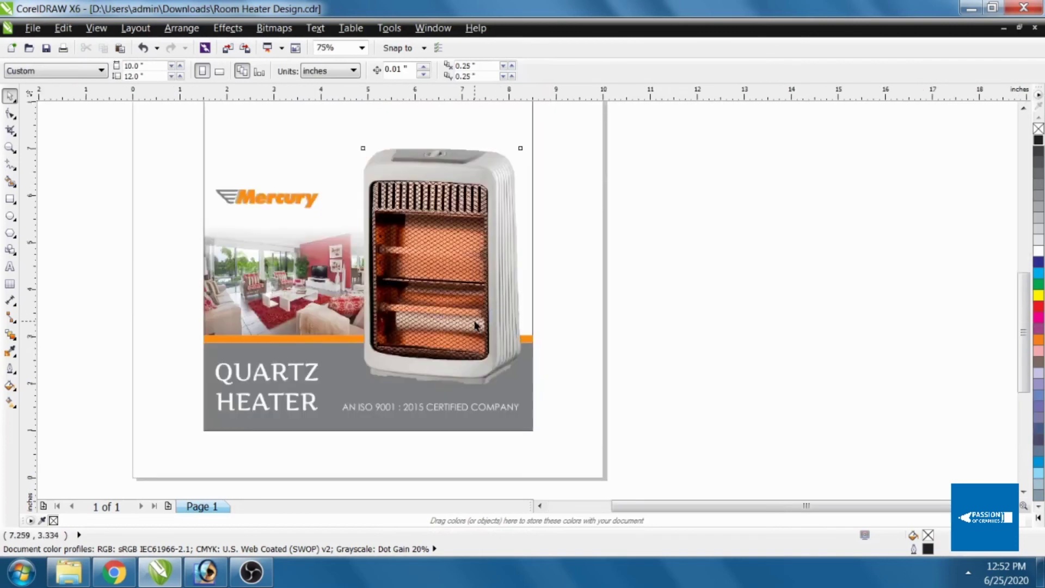
click(472, 344)
scroll(473, 344, down, 2)
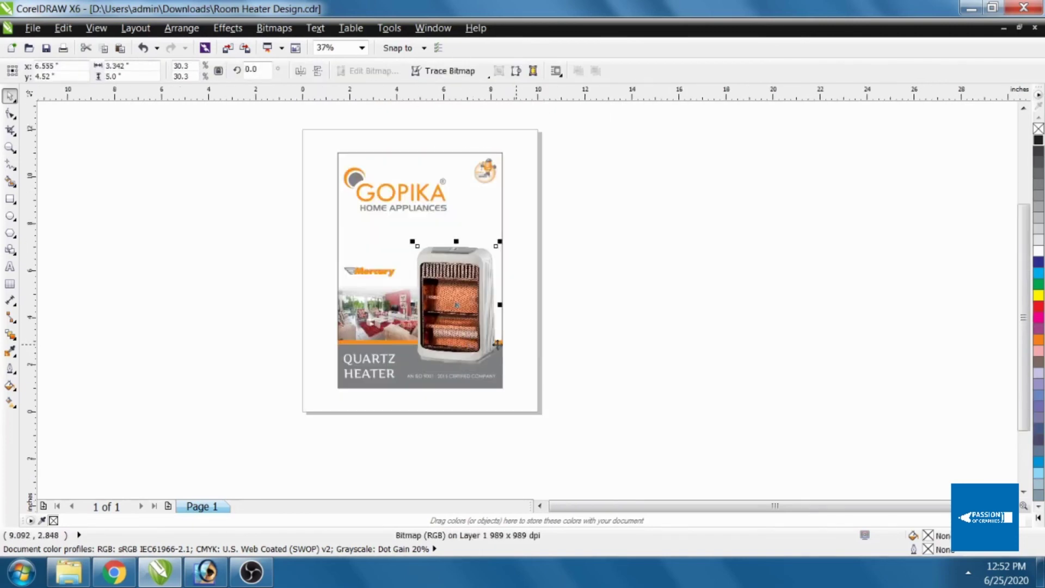
click(515, 355)
scroll(416, 317, up, 2)
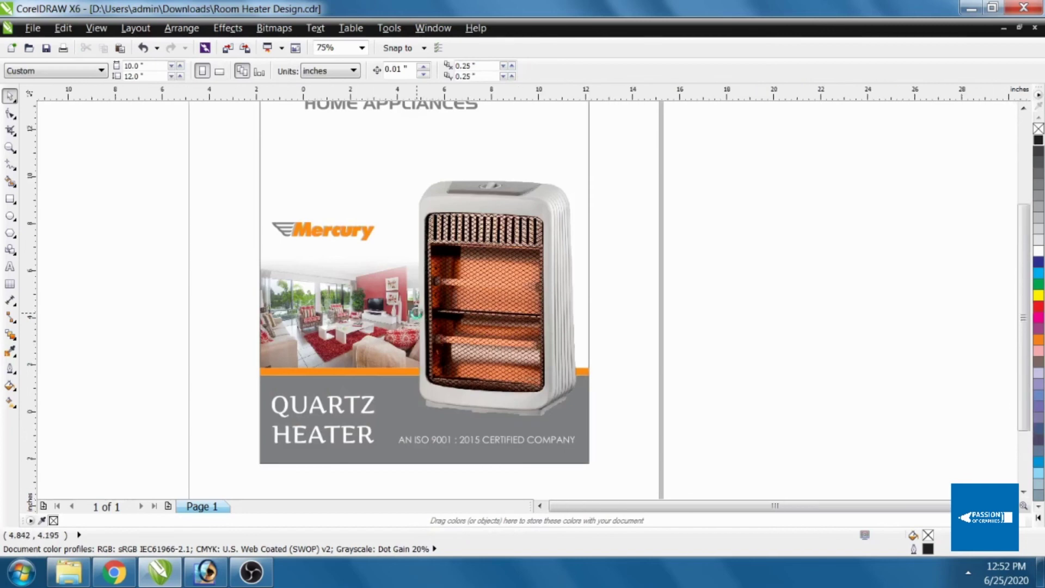
scroll(416, 318, down, 2)
scroll(435, 332, up, 2)
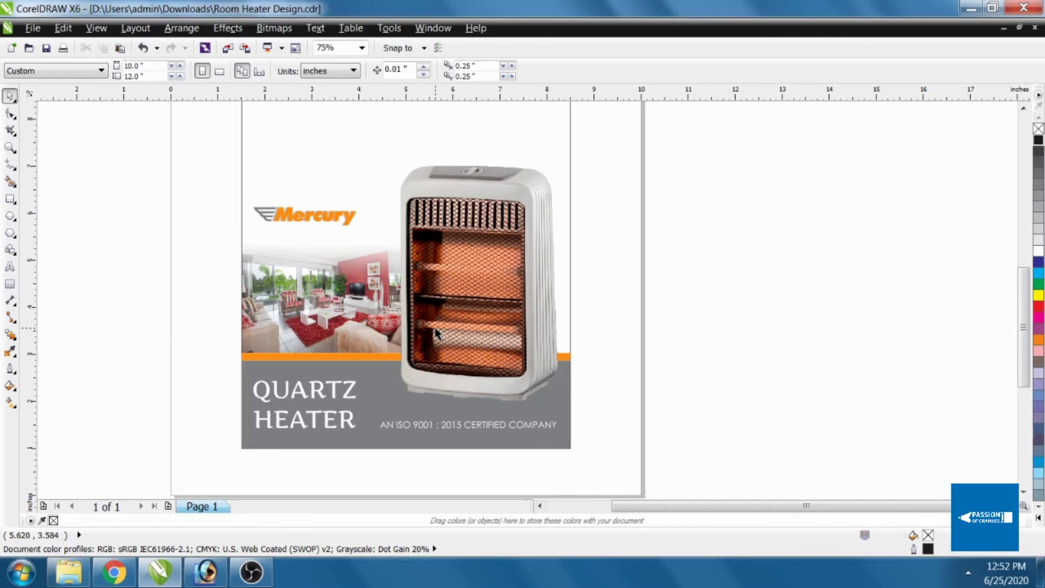
scroll(436, 333, down, 2)
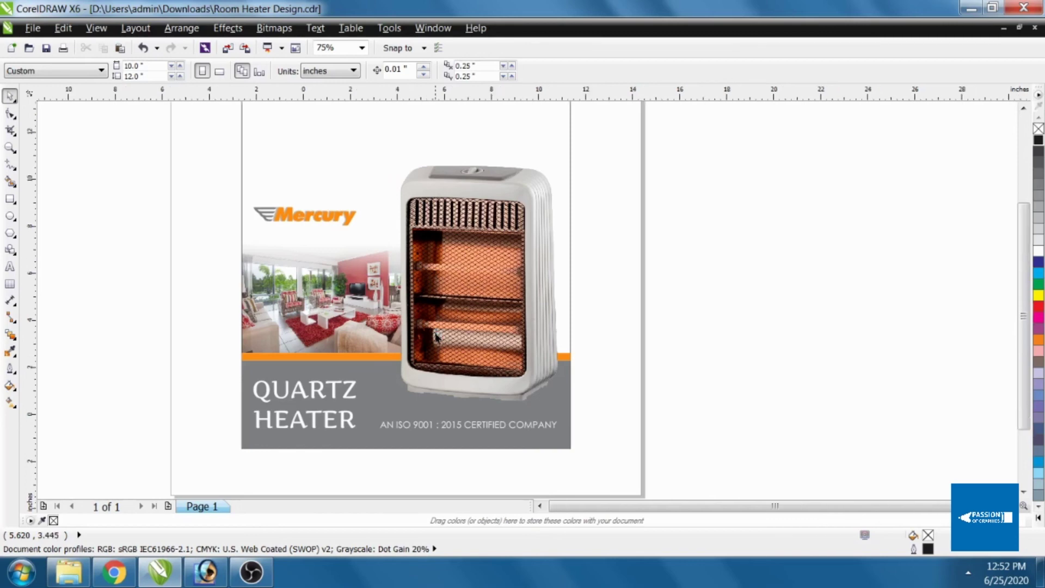
scroll(432, 346, up, 2)
scroll(432, 354, down, 2)
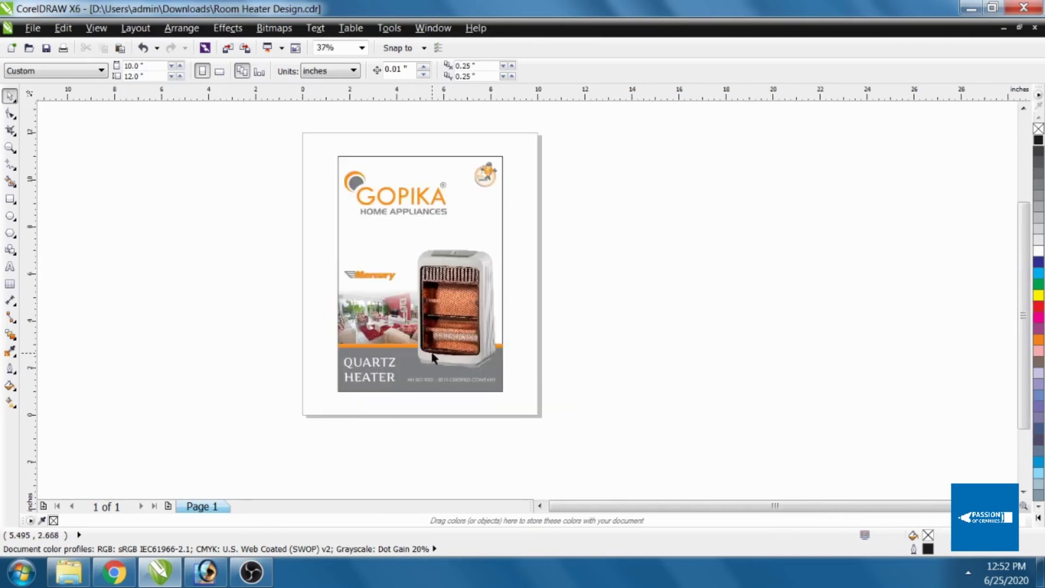